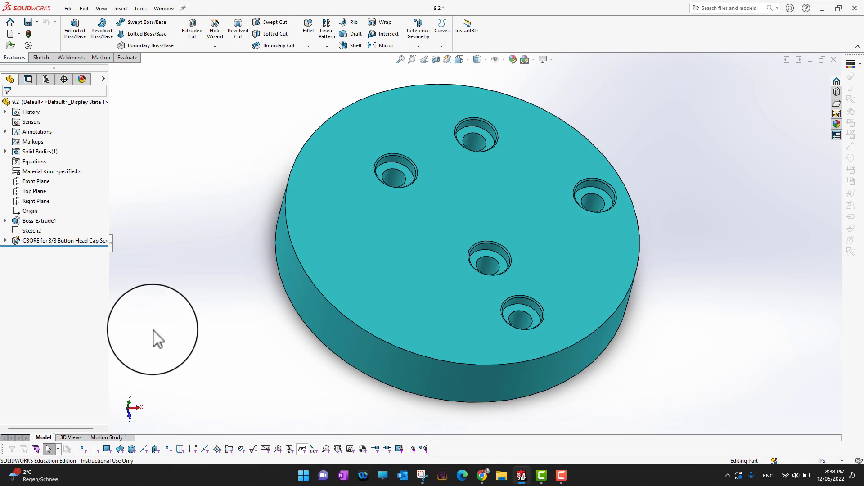
Select the CBORE for 3/8 Button Head Cap Screw1 feature in the FeatureManager tree
click(20, 243)
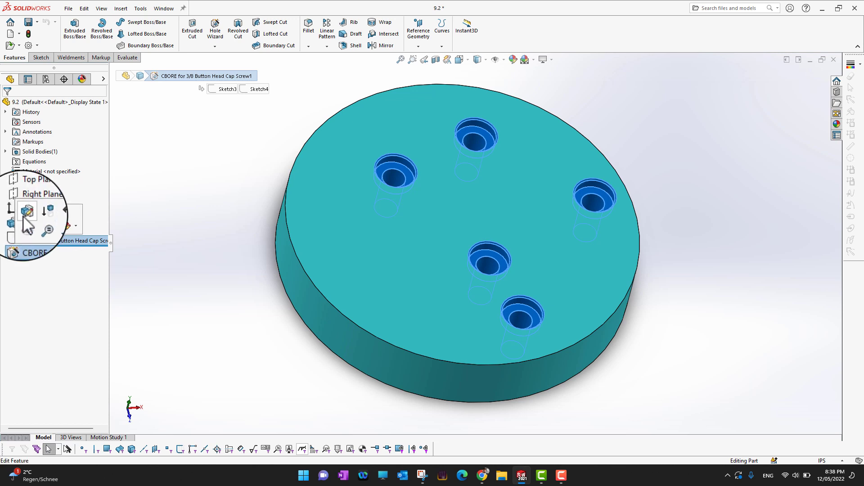
Edit the hole feature and change its standard from DIN to ANSI Metric
click(27, 225)
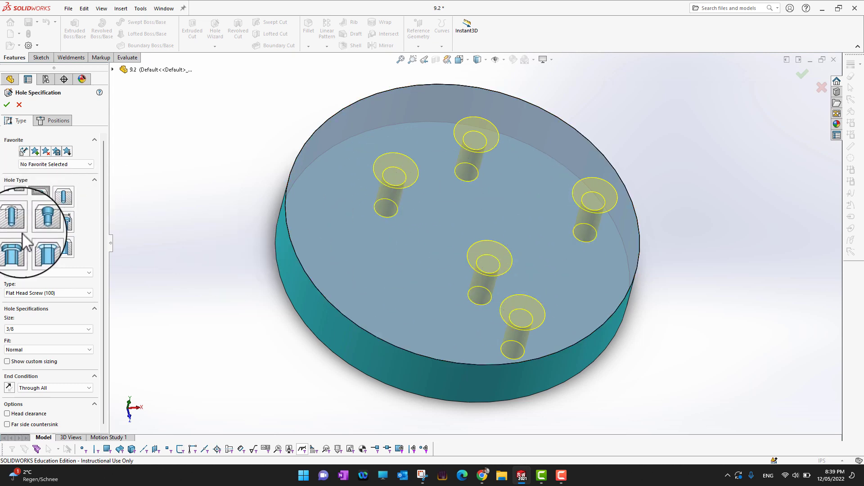
click(52, 271)
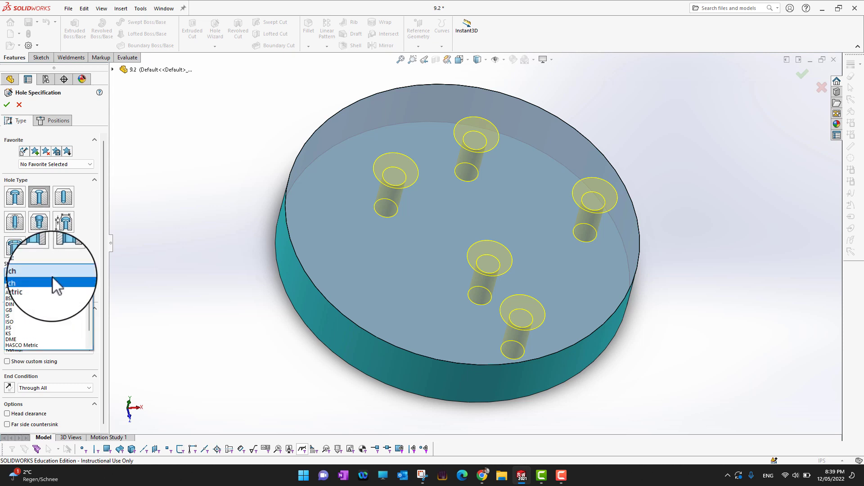
click(32, 300)
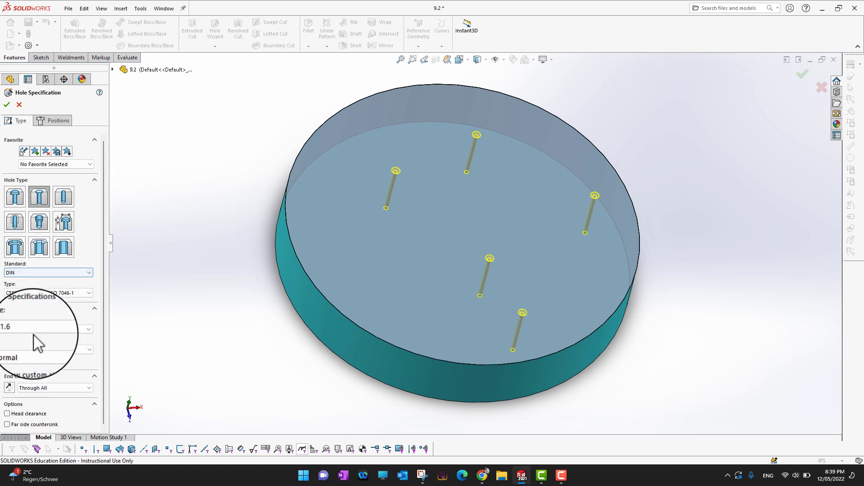
click(38, 273)
scroll(36, 288, up, 2)
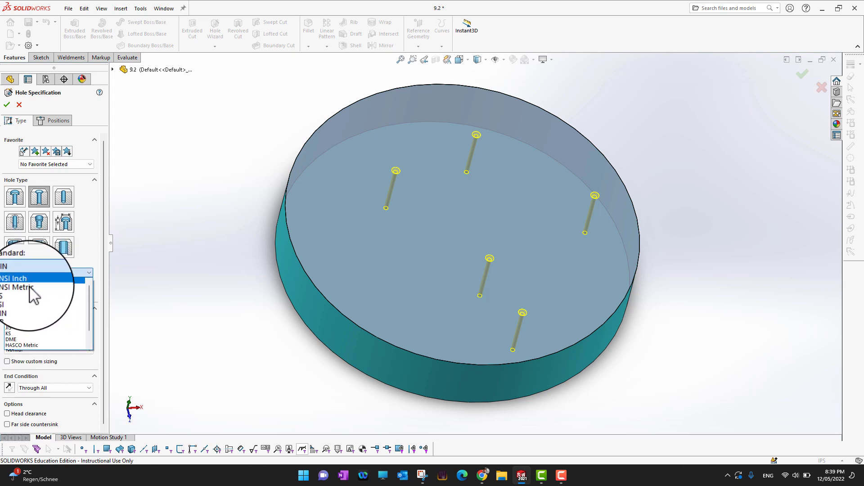
click(30, 288)
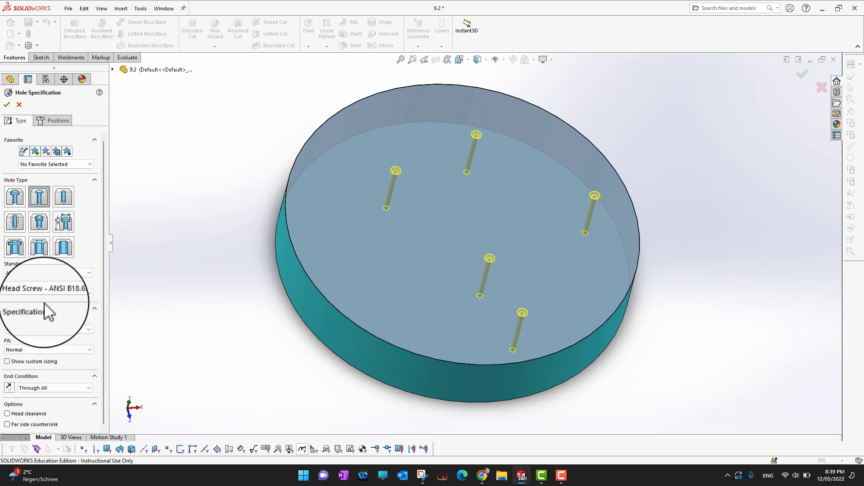
click(49, 329)
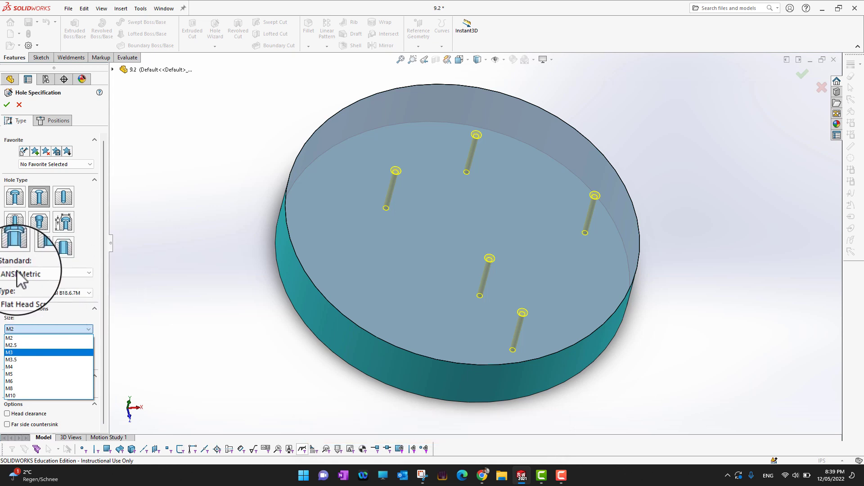
Make it an M5 Hex Bolt ANSI B18.2.3.5M counterbore, loose fit, without custom sizing or head clearance
click(18, 252)
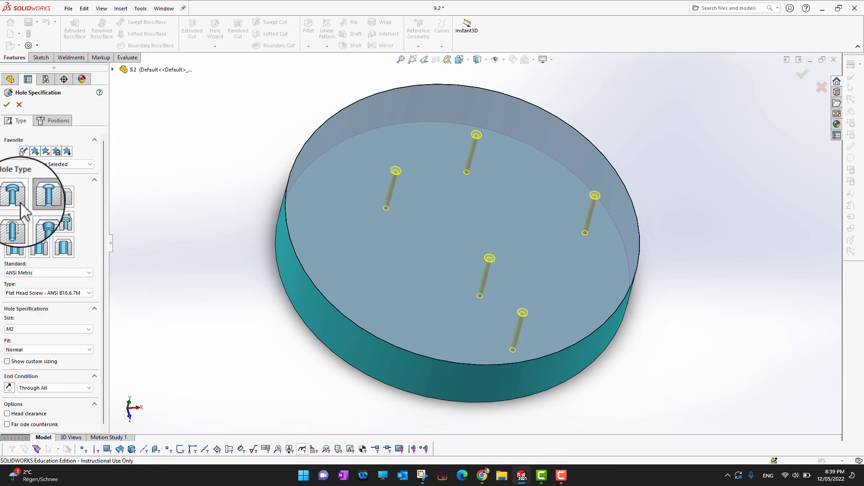
click(15, 197)
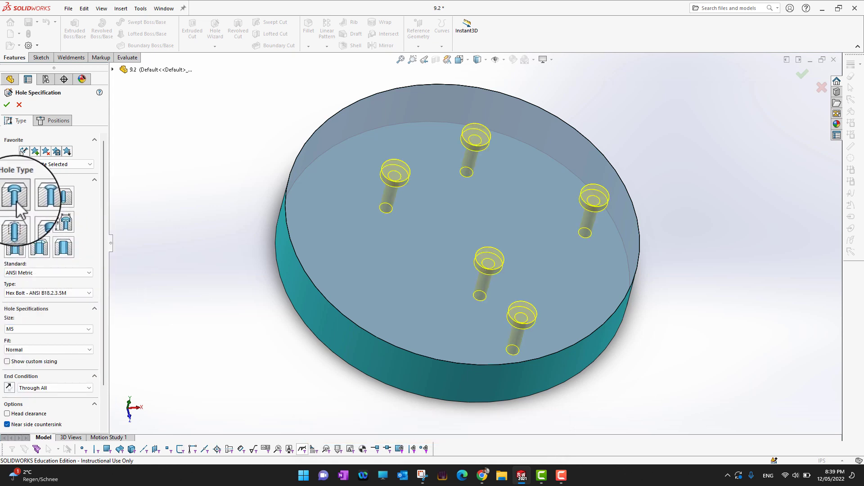
scroll(74, 313, down, 2)
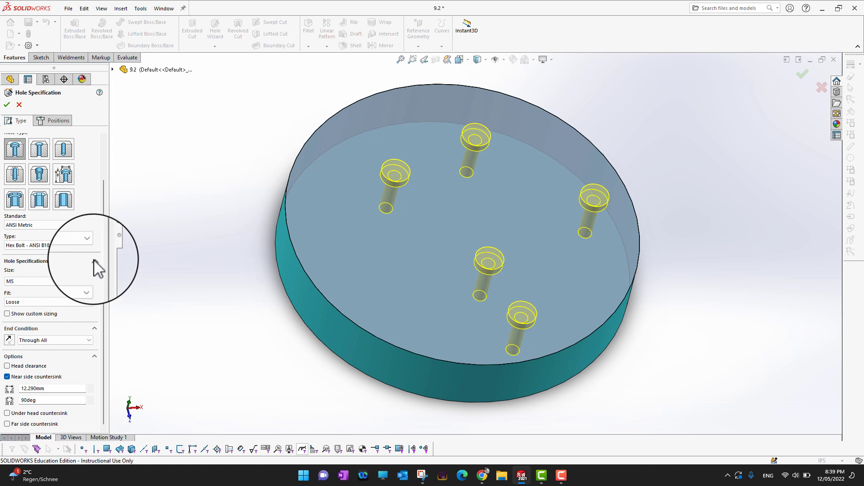
click(8, 315)
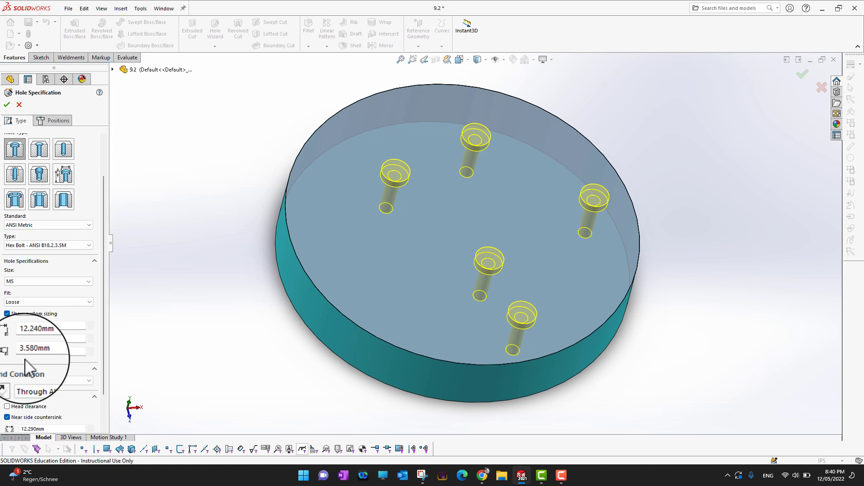
click(7, 313)
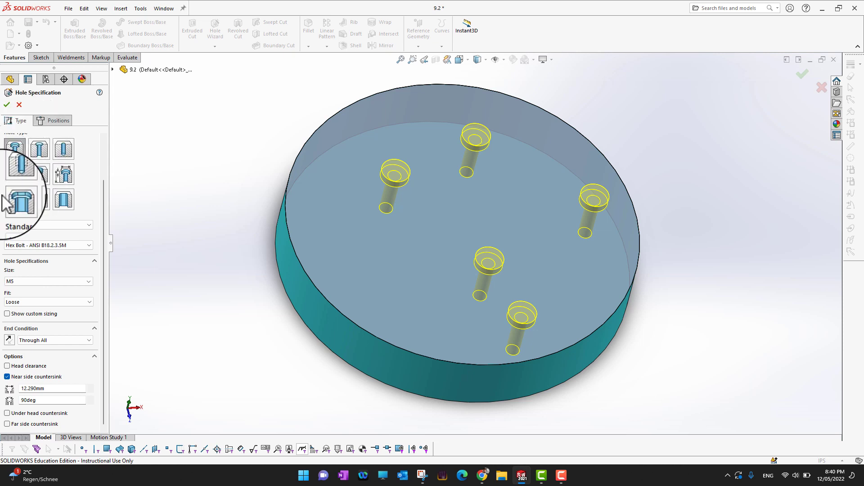
scroll(8, 189, up, 2)
scroll(13, 204, down, 2)
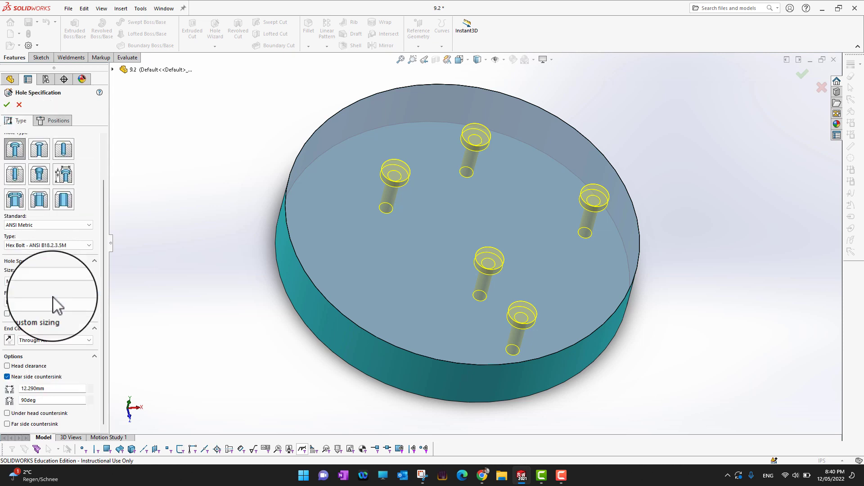
click(13, 366)
scroll(101, 386, down, 1)
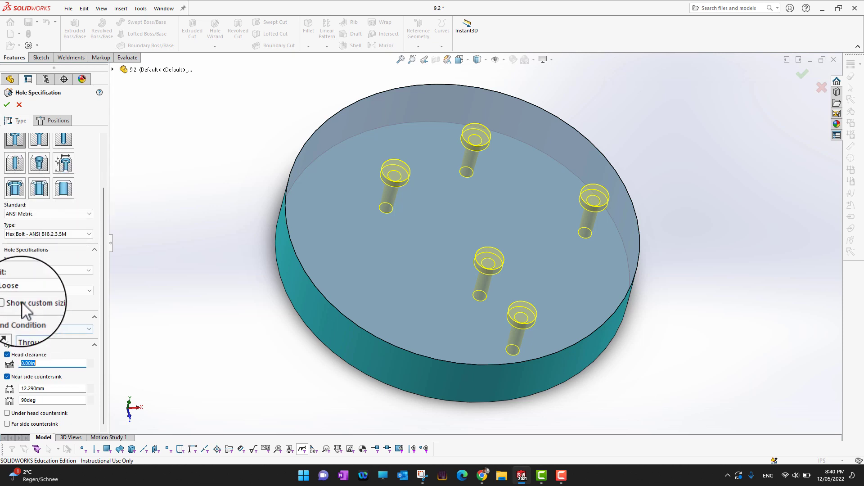
click(7, 354)
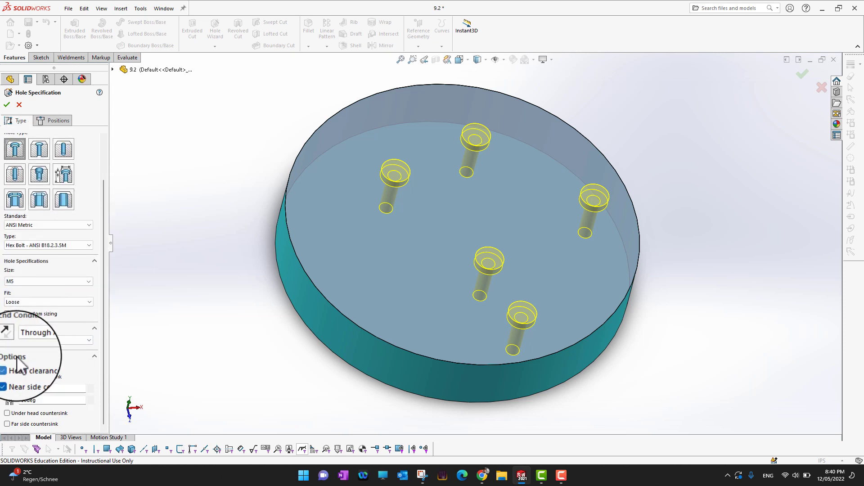
Switch to hole positions and add a hole point near the disc's left edge
click(64, 127)
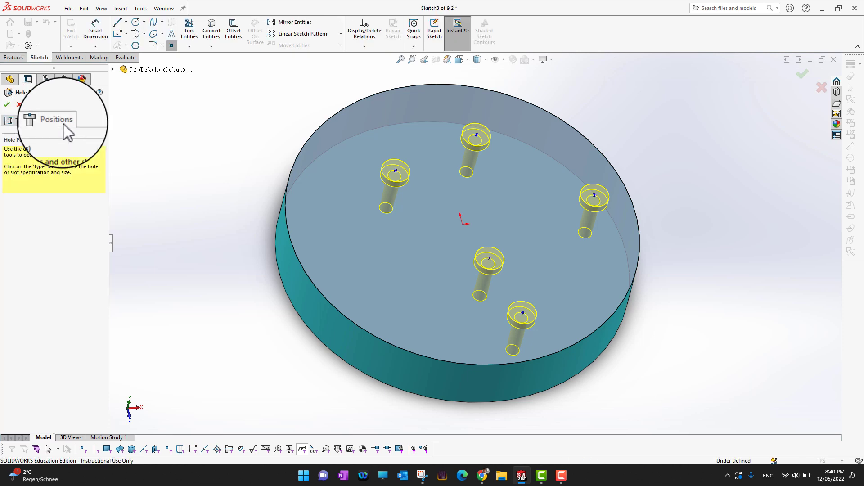
click(341, 210)
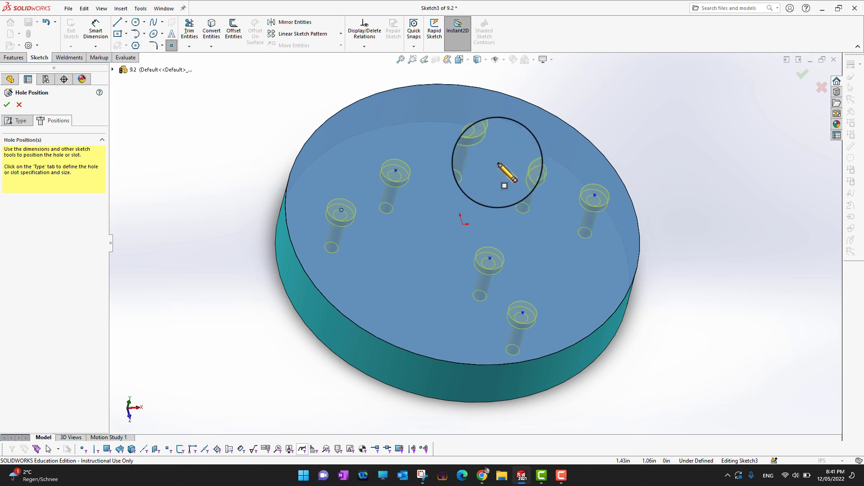
click(172, 44)
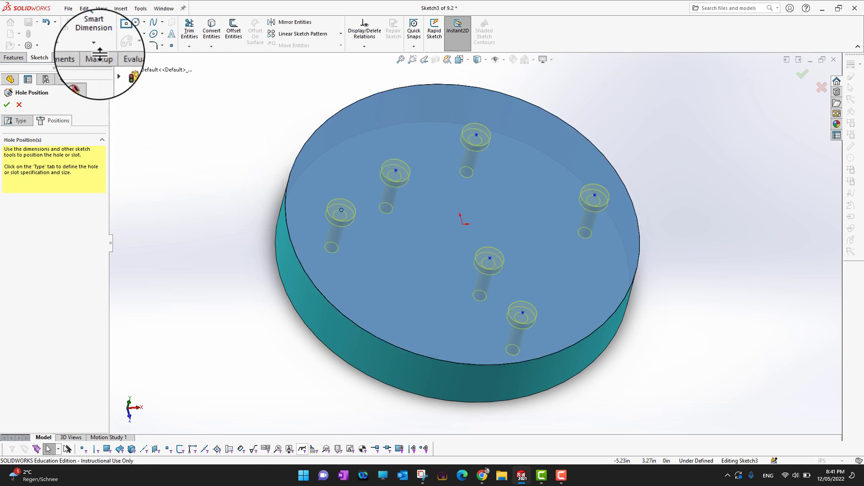
click(125, 34)
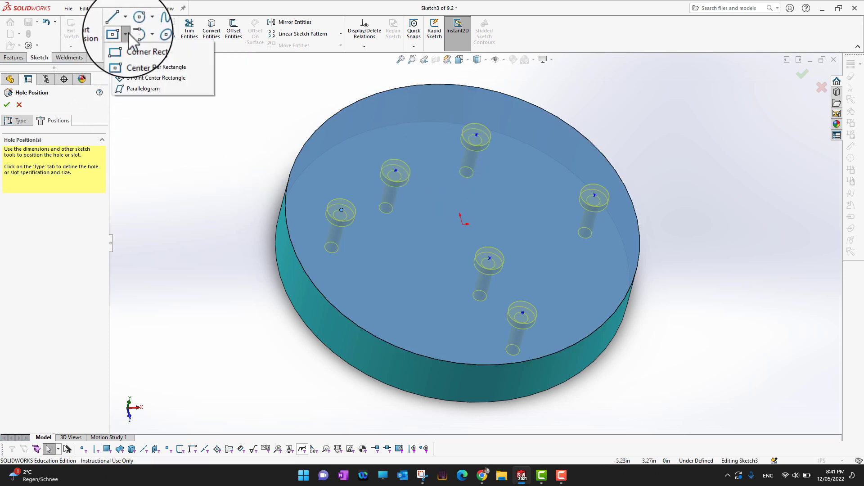
Sketch a construction center rectangle from the disc's origin out to its corner
click(136, 57)
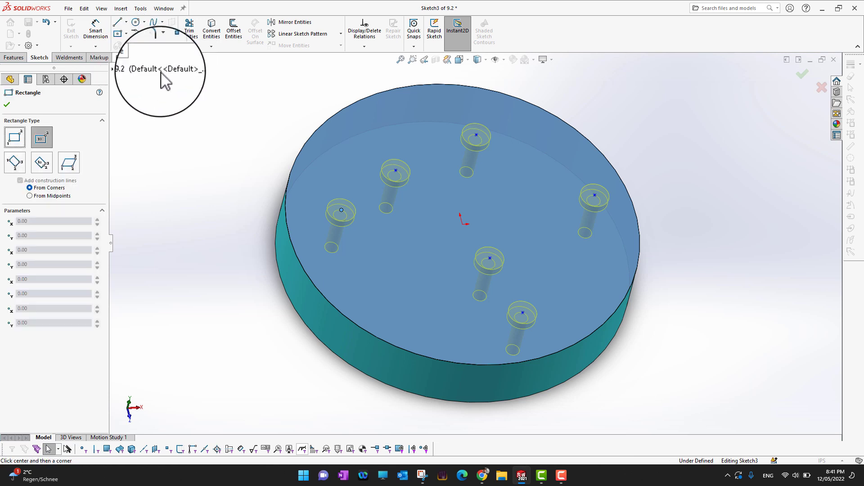
click(462, 225)
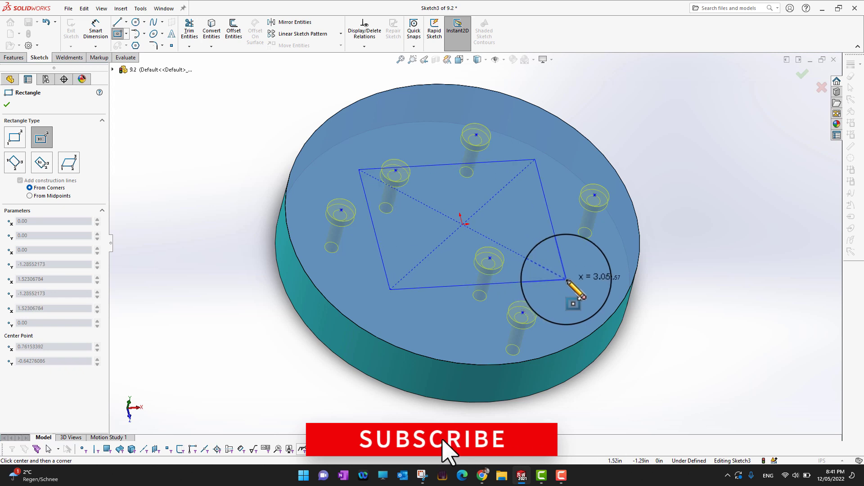
click(566, 280)
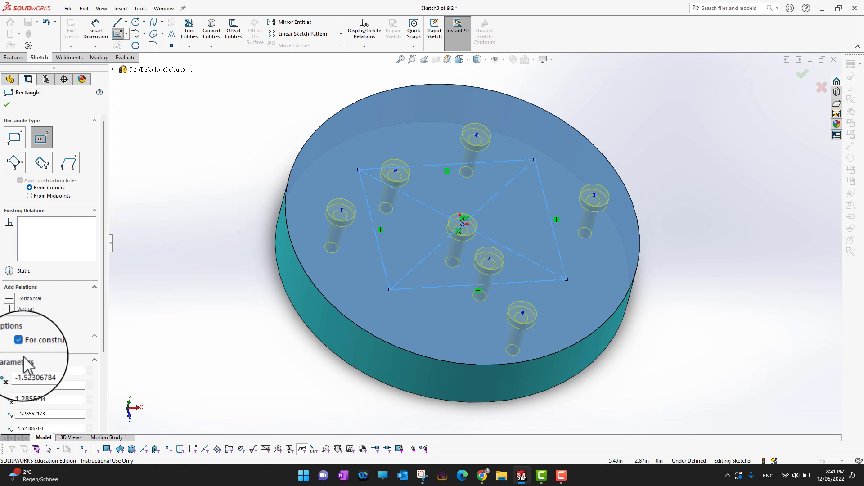
Snap hole centres onto the rectangle's top-right corner, top-edge midpoint and top-left corner
click(7, 105)
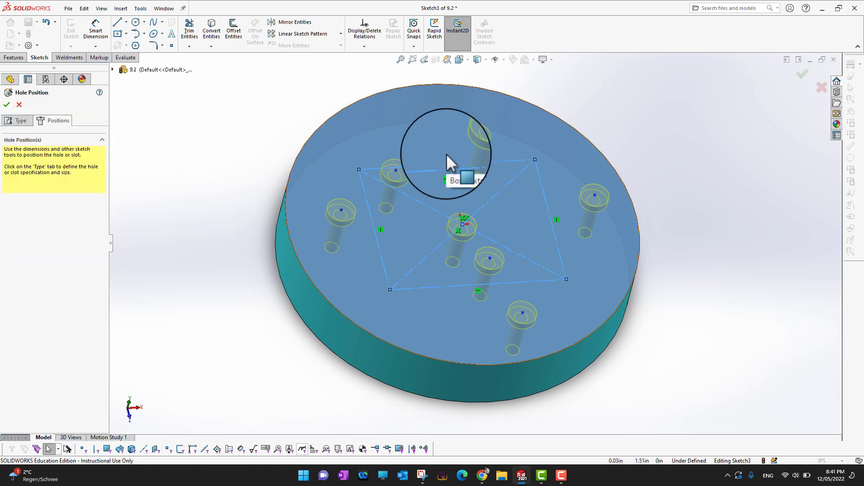
scroll(571, 175, up, 2)
scroll(571, 175, down, 4)
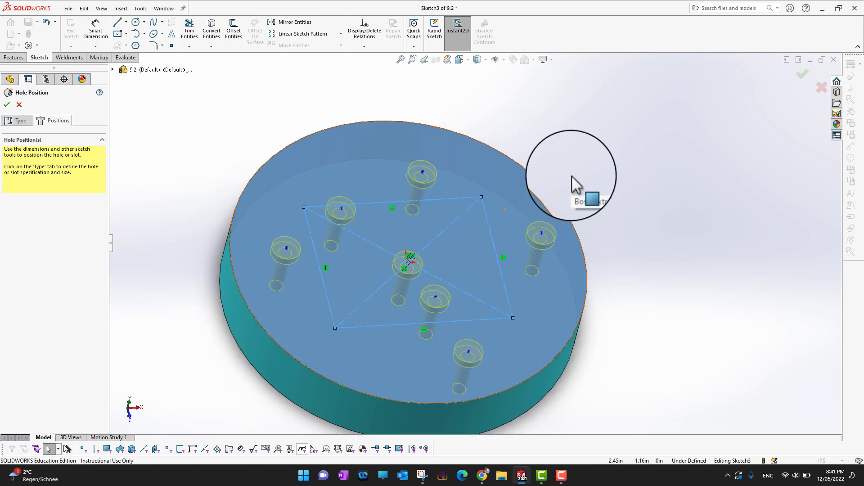
scroll(297, 313, down, 4)
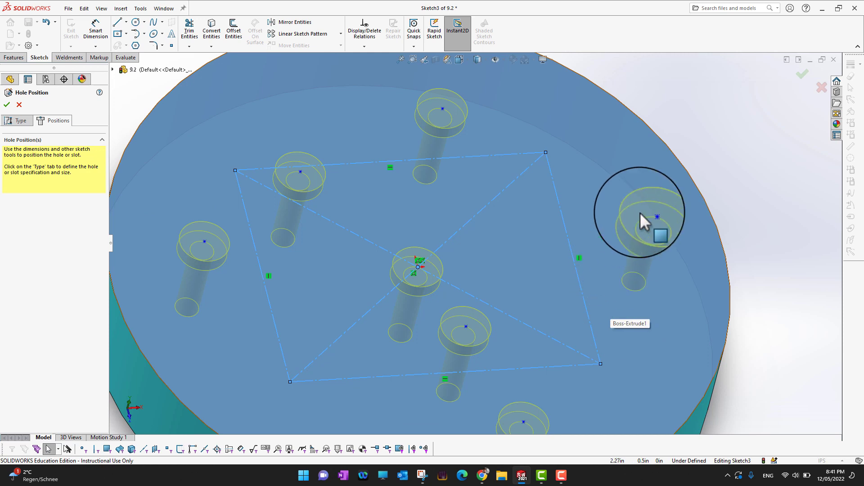
drag(651, 215, 577, 194)
drag(558, 162, 546, 153)
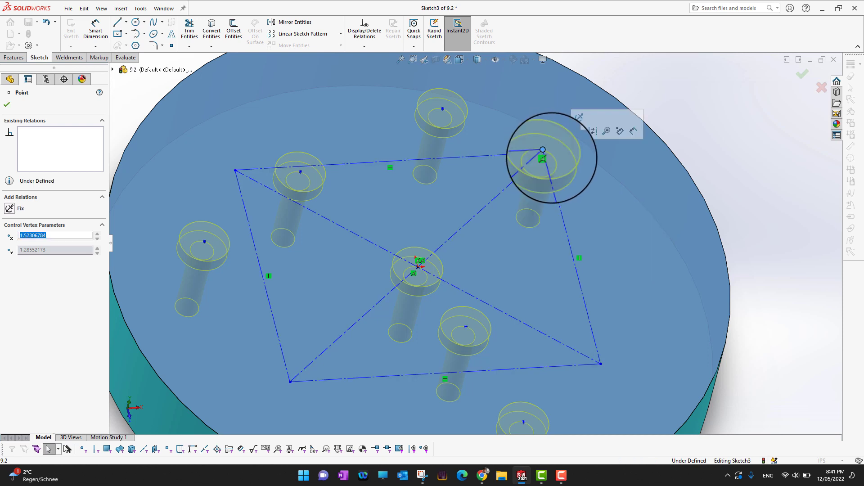
mouse_move(441, 115)
mouse_down()
mouse_move(423, 126)
mouse_move(407, 171)
mouse_move(405, 163)
mouse_up()
click(301, 171)
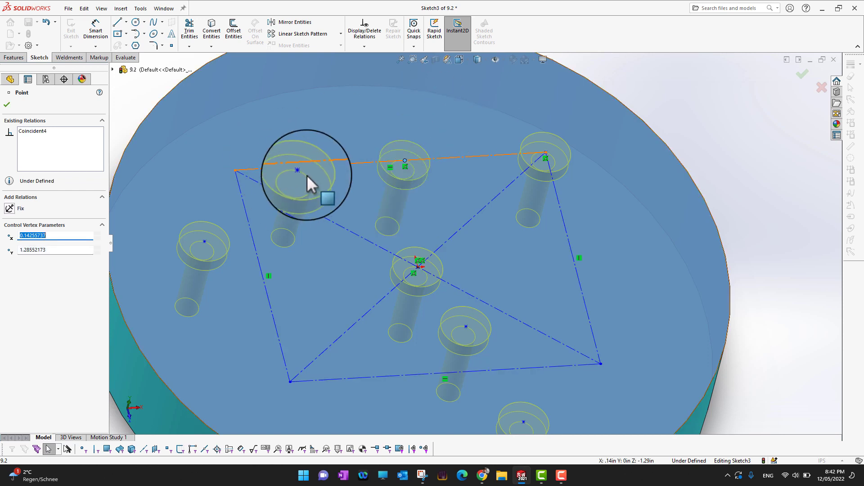
mouse_move(273, 180)
mouse_down()
mouse_move(254, 177)
mouse_move(254, 165)
mouse_move(235, 171)
mouse_up()
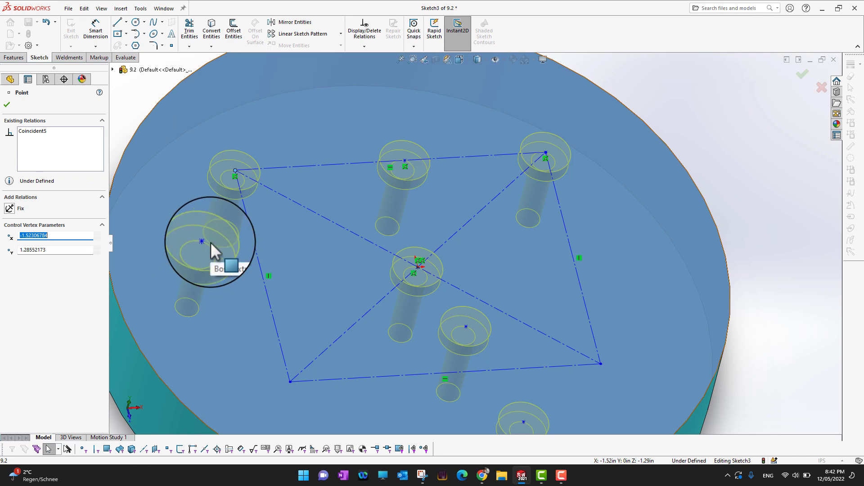
Snap hole centres onto the left-edge midpoint, bottom-right corner and bottom-edge midpoint
click(264, 278)
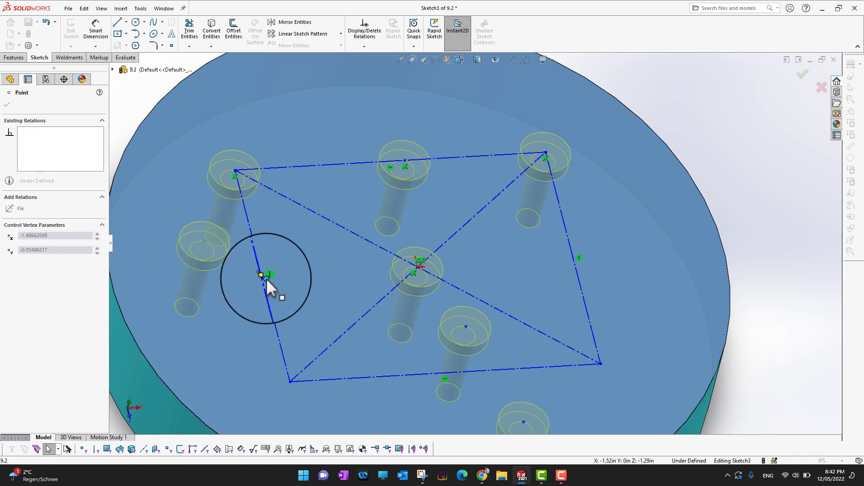
drag(263, 276, 264, 276)
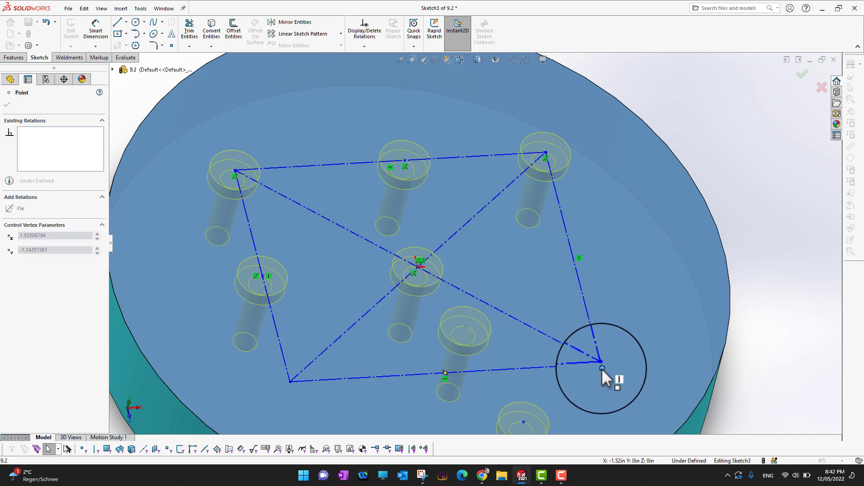
drag(602, 368, 602, 368)
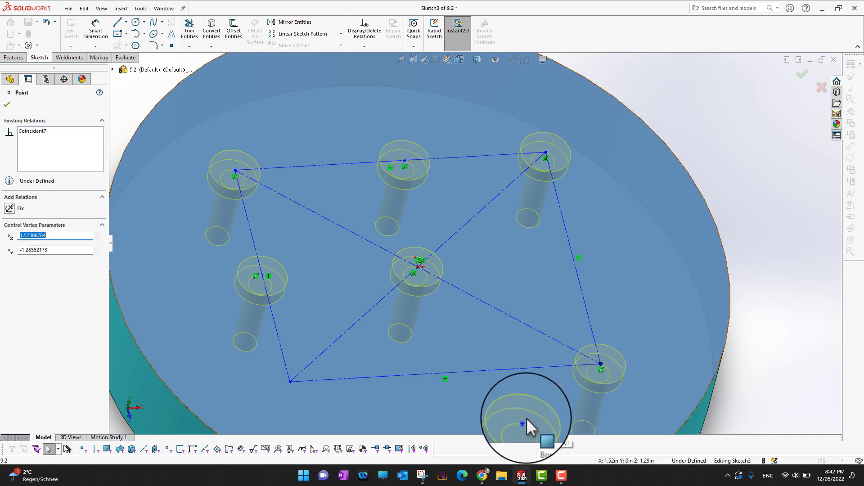
scroll(517, 377, down, 2)
scroll(517, 377, up, 4)
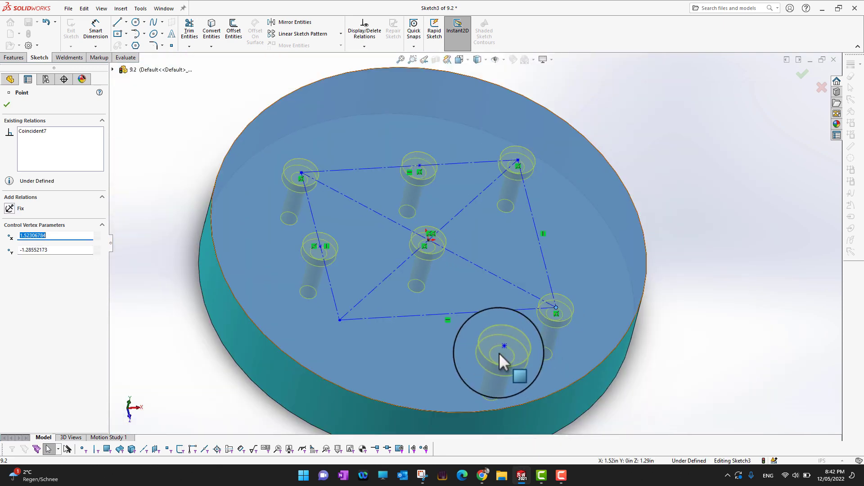
scroll(499, 353, up, 1)
scroll(499, 353, down, 1)
scroll(492, 302, down, 3)
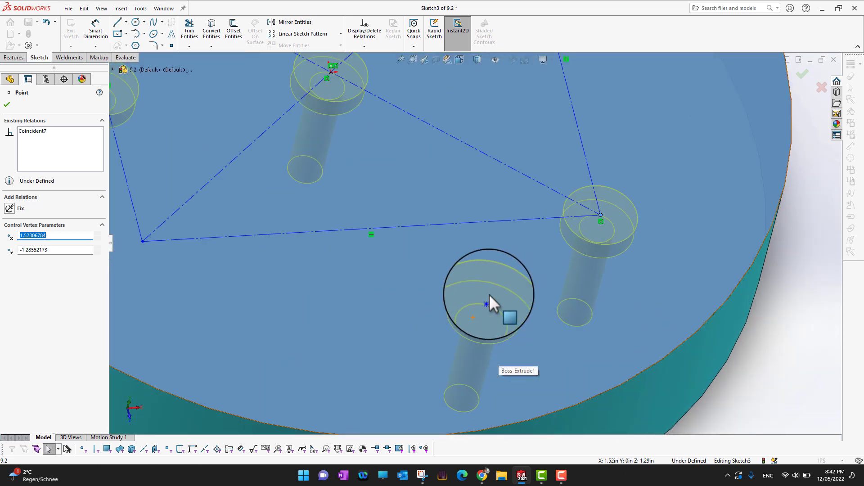
drag(489, 301, 371, 228)
scroll(544, 271, up, 4)
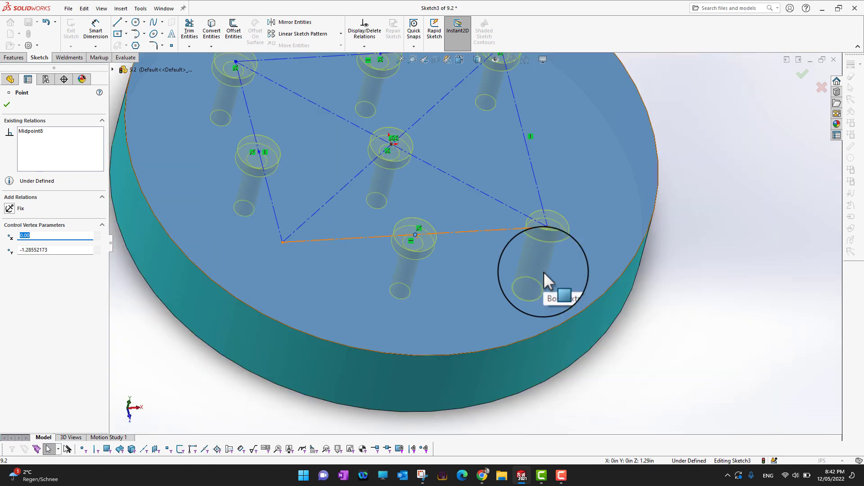
click(6, 106)
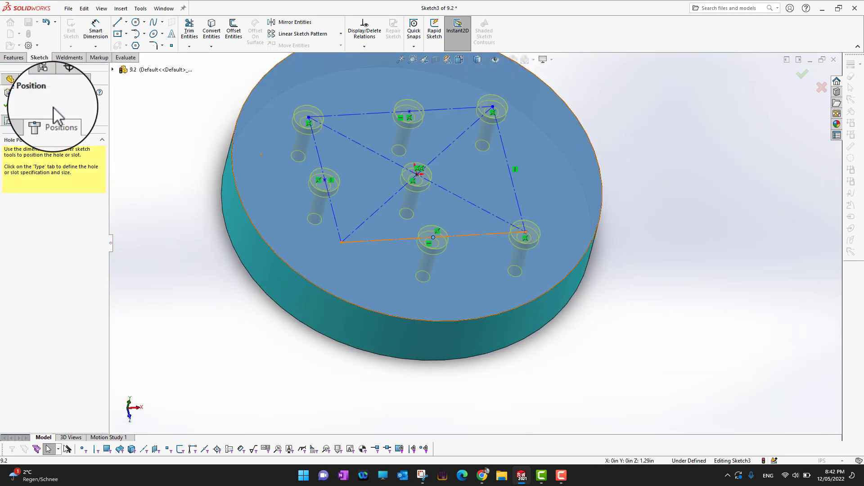
Add hole points at the rectangle's lower-left corner and right-edge midpoint
click(172, 47)
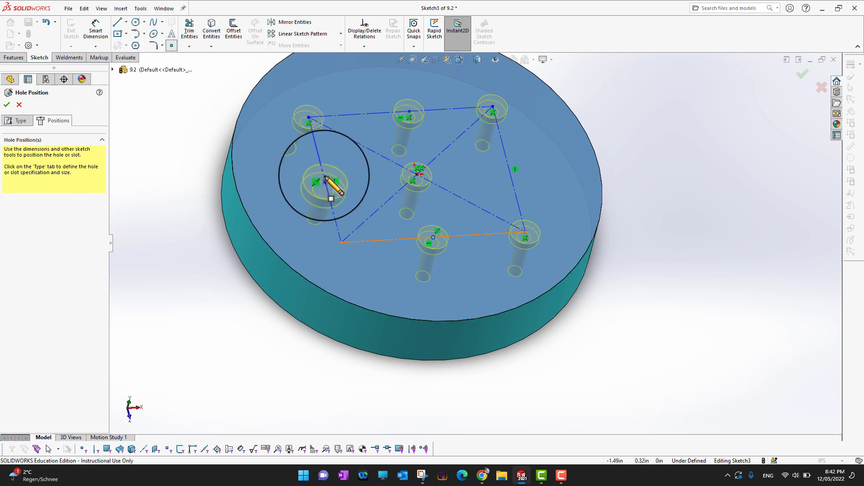
click(348, 244)
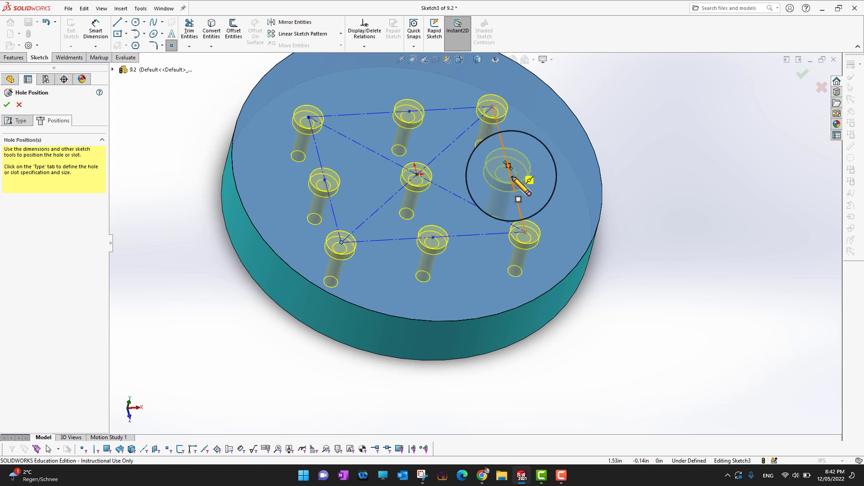
click(509, 167)
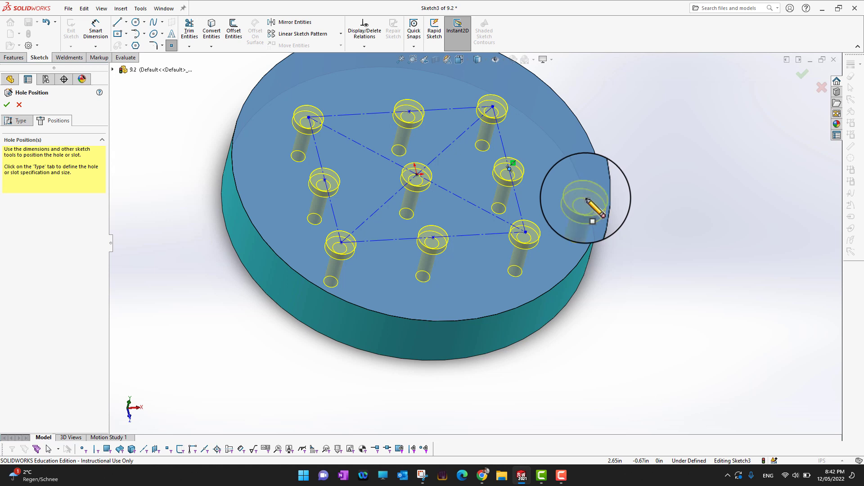
key(Escape)
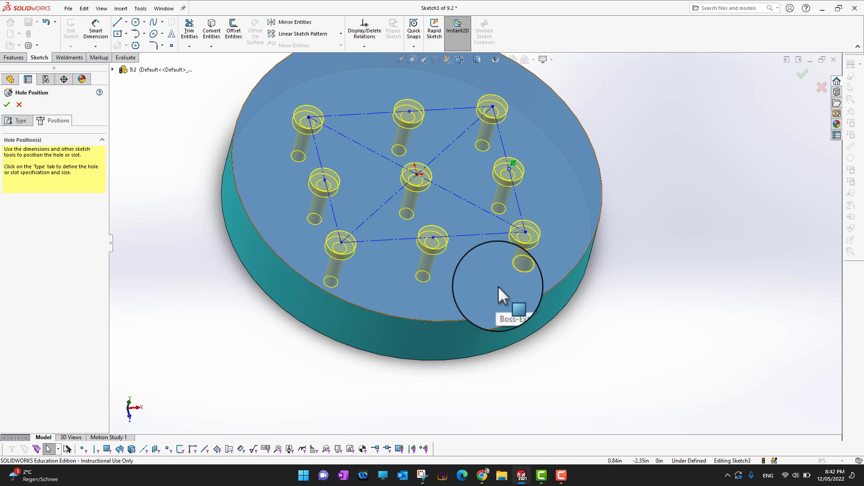
Accept the positions to cut the nine M5 counterbore holes, then orbit to inspect them
click(7, 106)
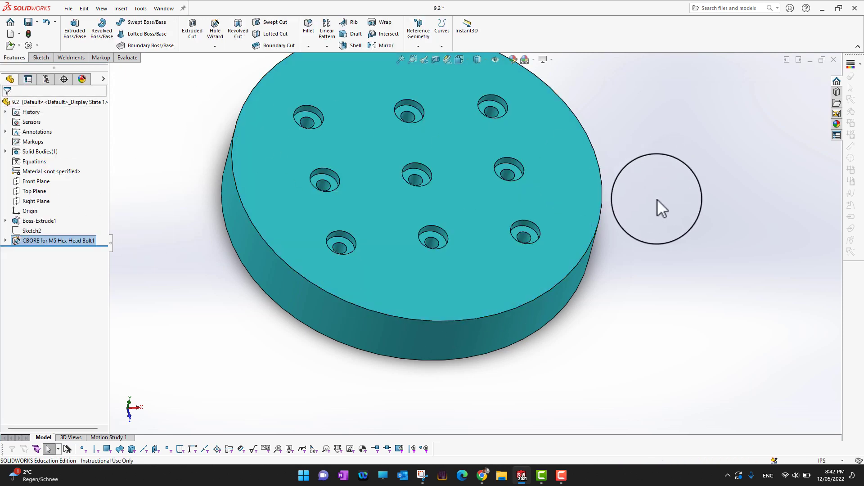
middle_drag(652, 153, 690, 262)
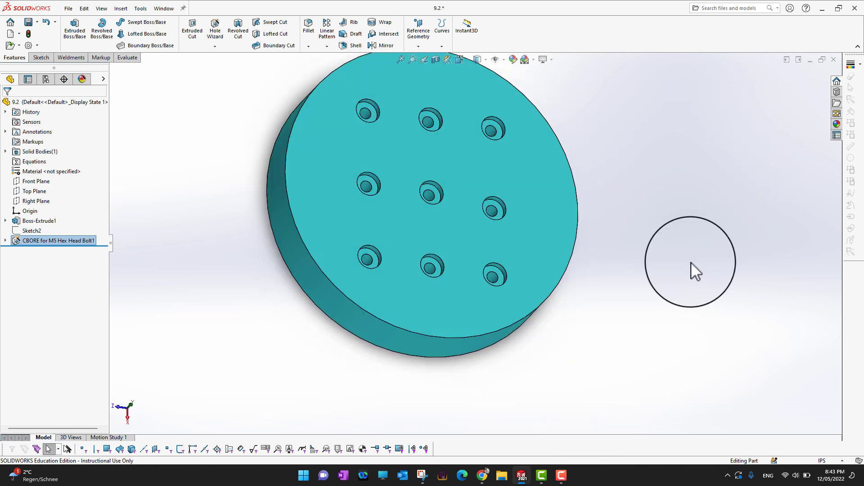